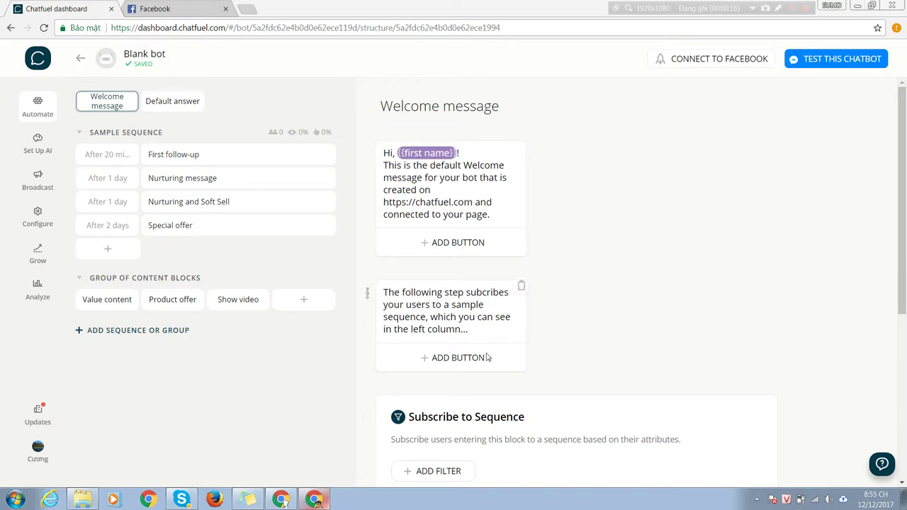
Step: Delete the Subscribe to Sequence card and the two other default cards, keeping the greeting text card
{"action": "left_click", "coordinate": [904, 394]}
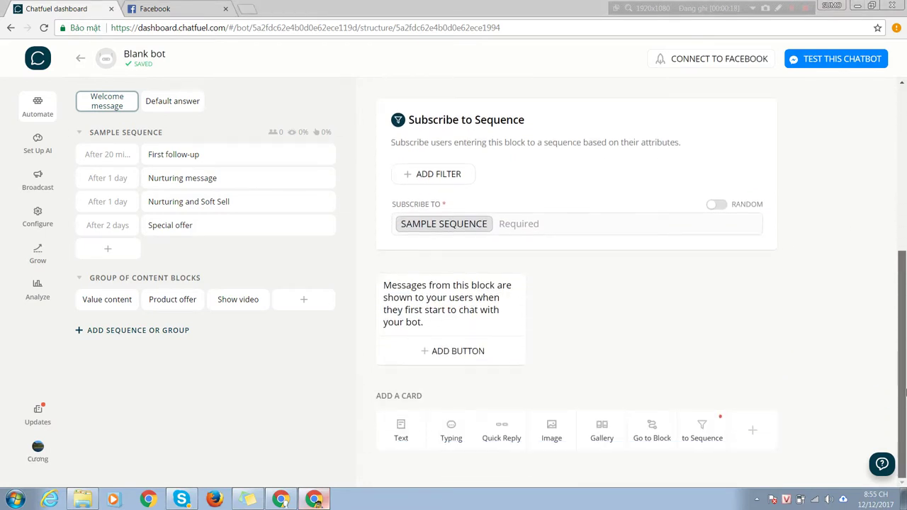
{"action": "left_click_drag", "start_coordinate": [904, 397], "coordinate": [904, 315]}
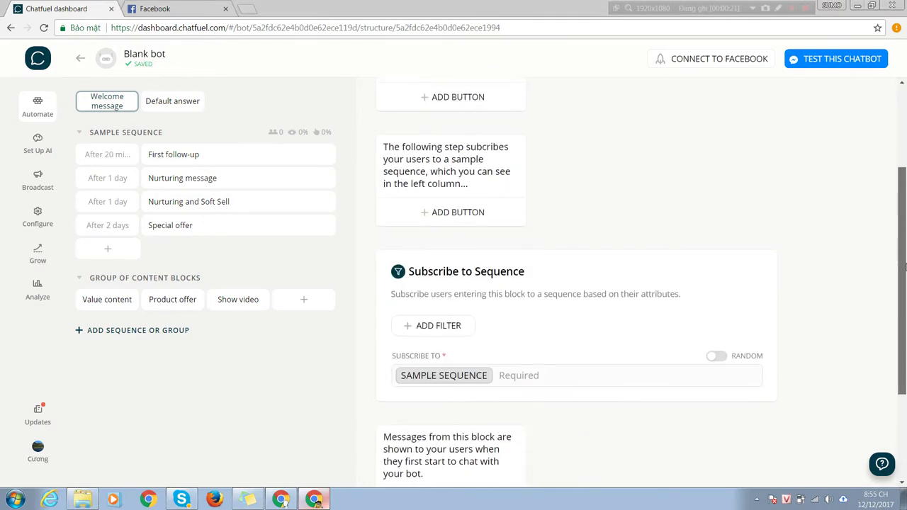
{"action": "left_click", "coordinate": [771, 254]}
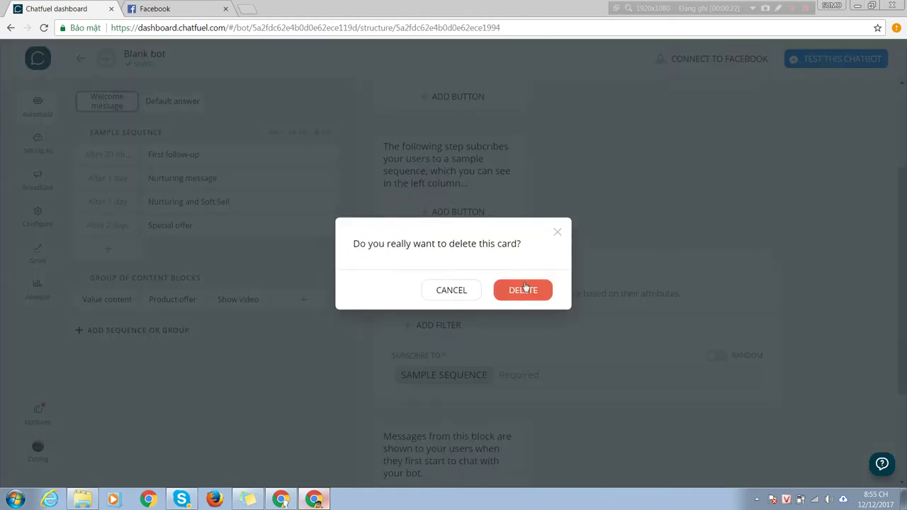
{"action": "left_click", "coordinate": [525, 286]}
{"action": "left_click", "coordinate": [519, 278]}
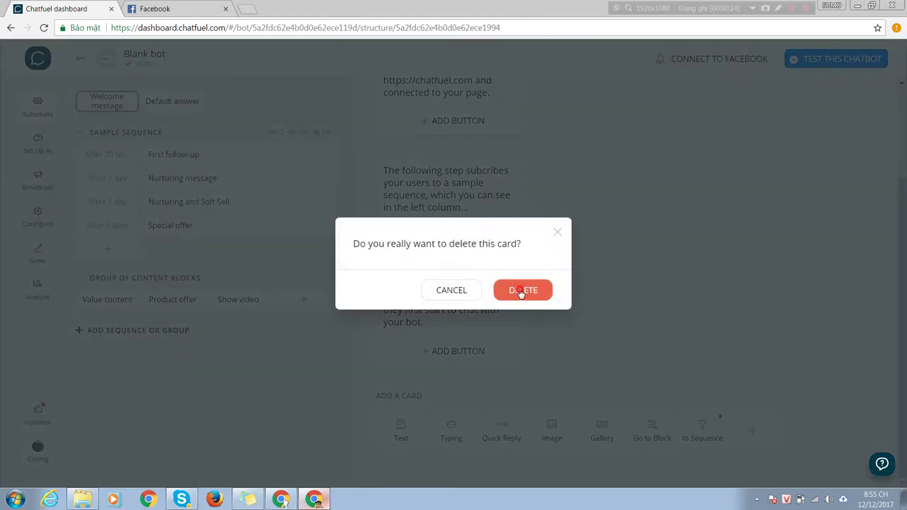
{"action": "left_click", "coordinate": [522, 292]}
{"action": "left_click", "coordinate": [520, 277]}
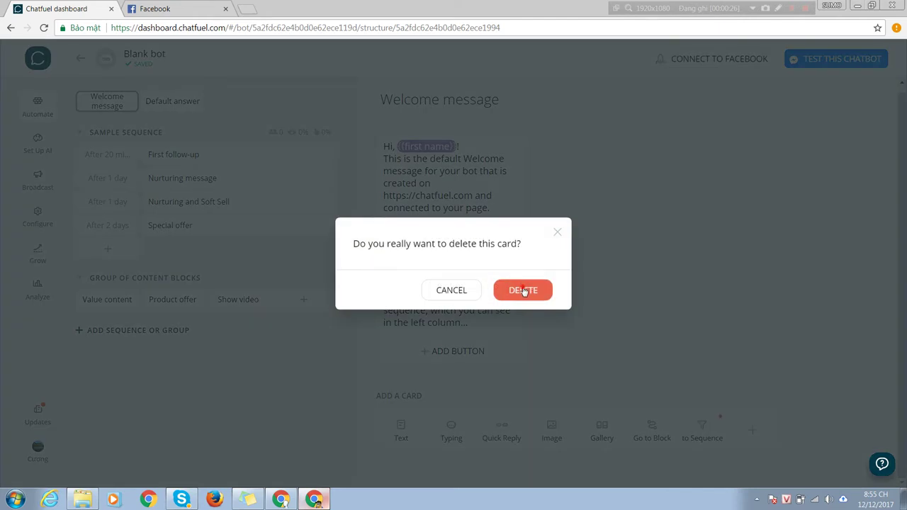
{"action": "left_click", "coordinate": [523, 290]}
{"action": "left_click", "coordinate": [464, 206]}
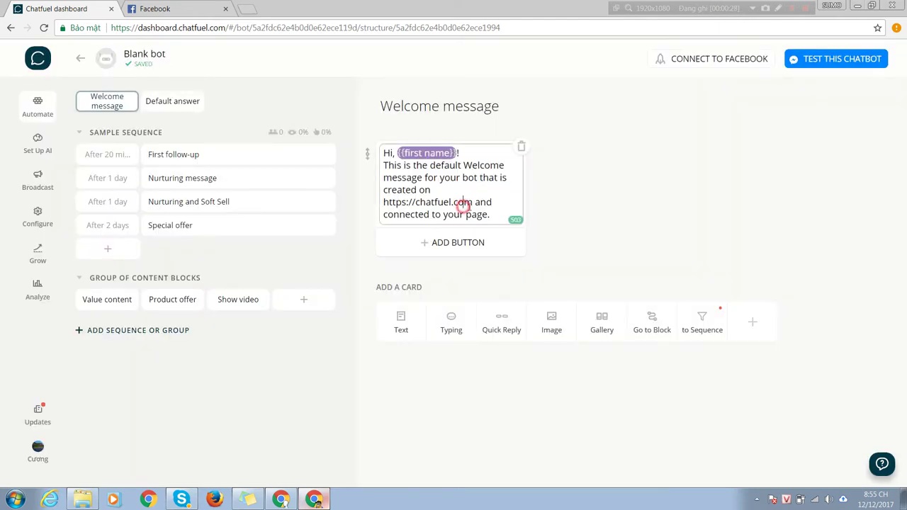
Step: Rewrite the greeting as 'Chào {{first name}} đã đến với page của chúng tôi' using the first-name attribute
{"action": "left_click_drag", "start_coordinate": [491, 213], "coordinate": [357, 150]}
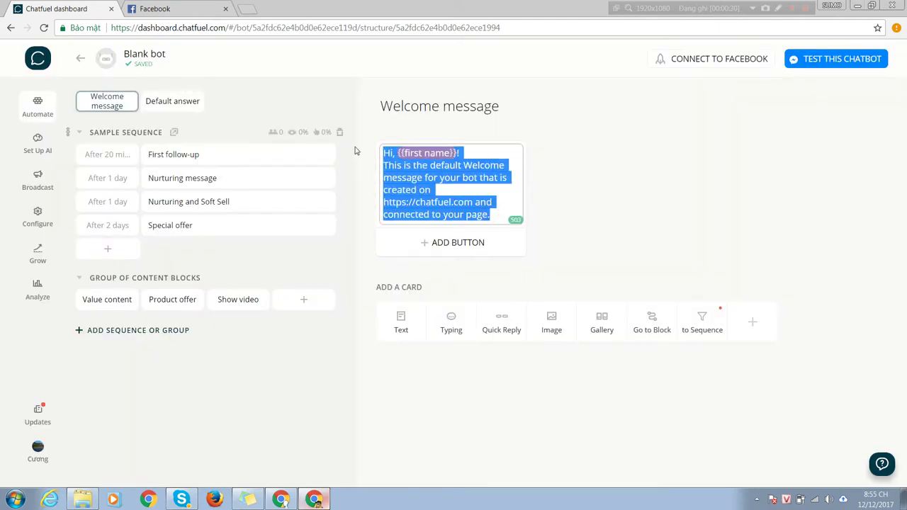
{"action": "type", "text": "Chào các ban"}
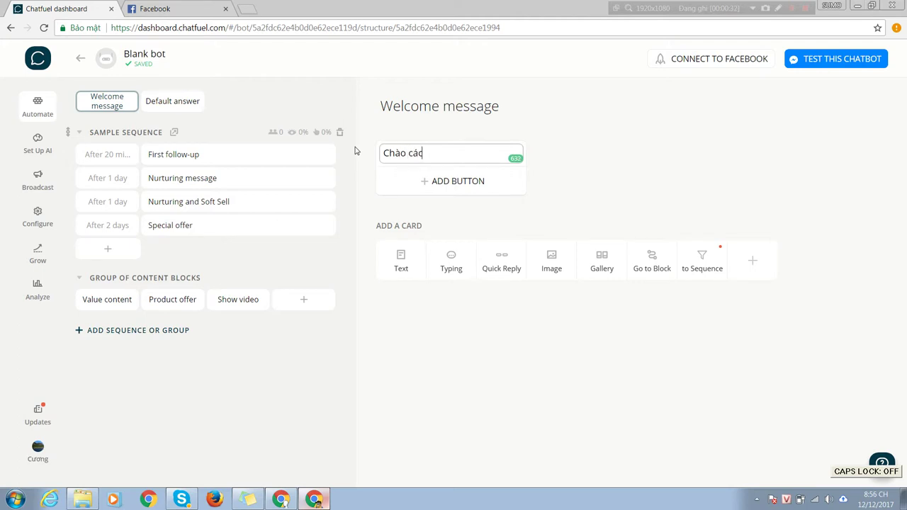
{"action": "key", "text": "BackSpace"}
{"action": "key", "text": "Num_Lock"}
{"action": "key", "text": "BackSpace"}
{"action": "key", "text": "BackSpace"}
{"action": "key", "text": "BackSpace"}
{"action": "key", "text": "BackSpace"}
{"action": "key", "text": "BackSpace"}
{"action": "key", "text": "BackSpace"}
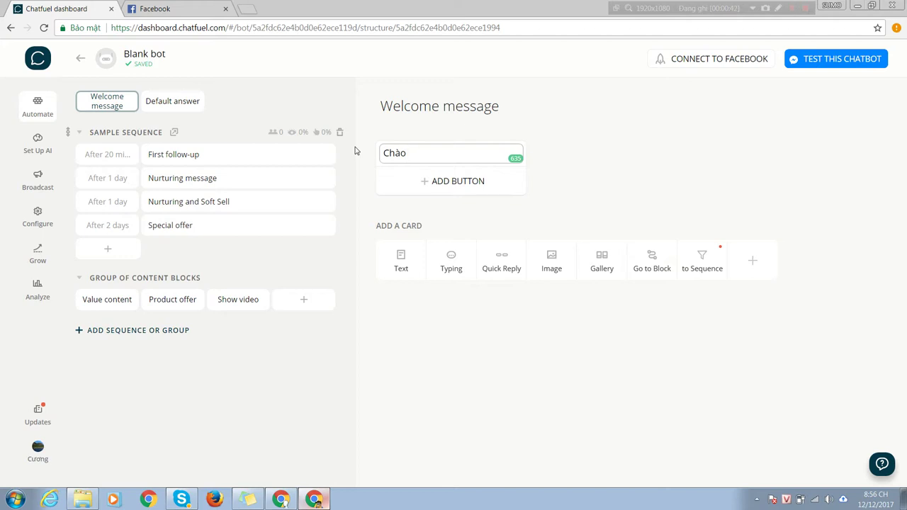
{"action": "type", "text": "O{{"}
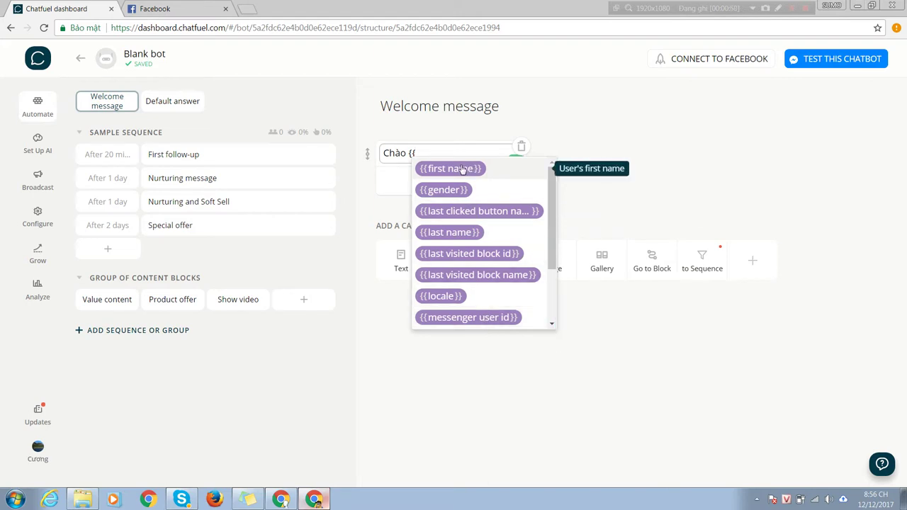
{"action": "left_click", "coordinate": [462, 169]}
{"action": "type", "text": "đ"}
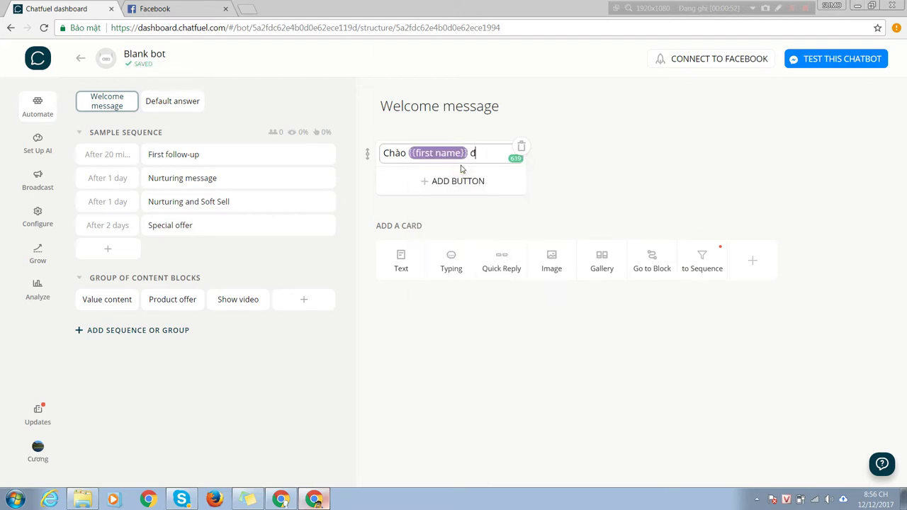
{"action": "type", "text": "ã đến"}
{"action": "type", "text": " vơi page c"}
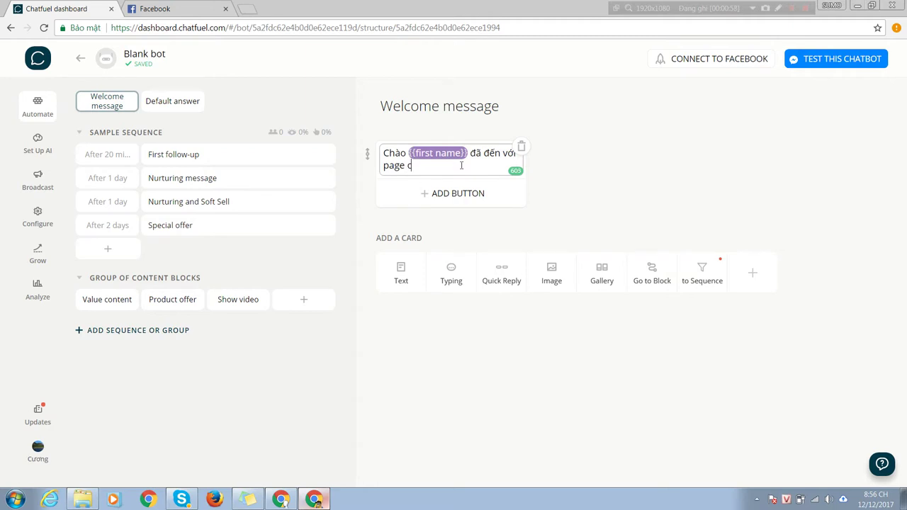
{"action": "type", "text": "ủa chung tôi"}
{"action": "left_click", "coordinate": [635, 203]}
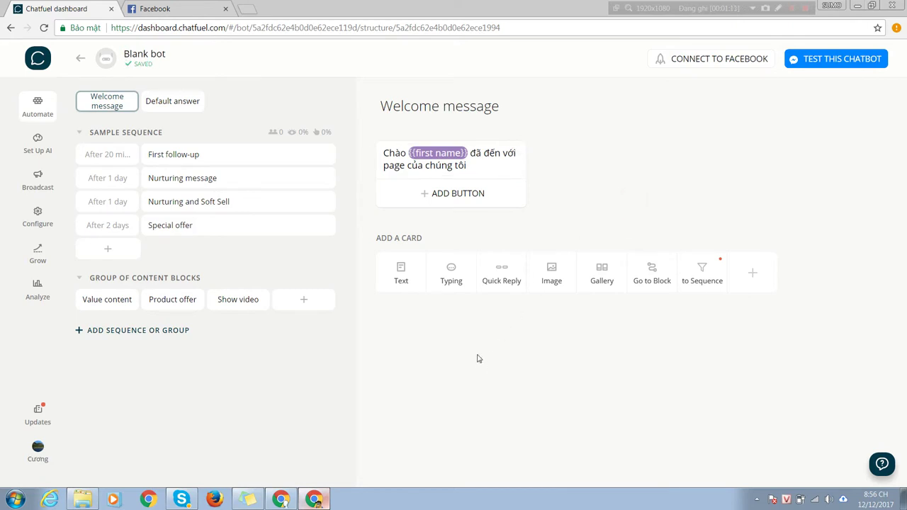
Step: Add an image card and a typing pause above it, then view another bot's finished Welcome message
{"action": "left_click", "coordinate": [552, 272]}
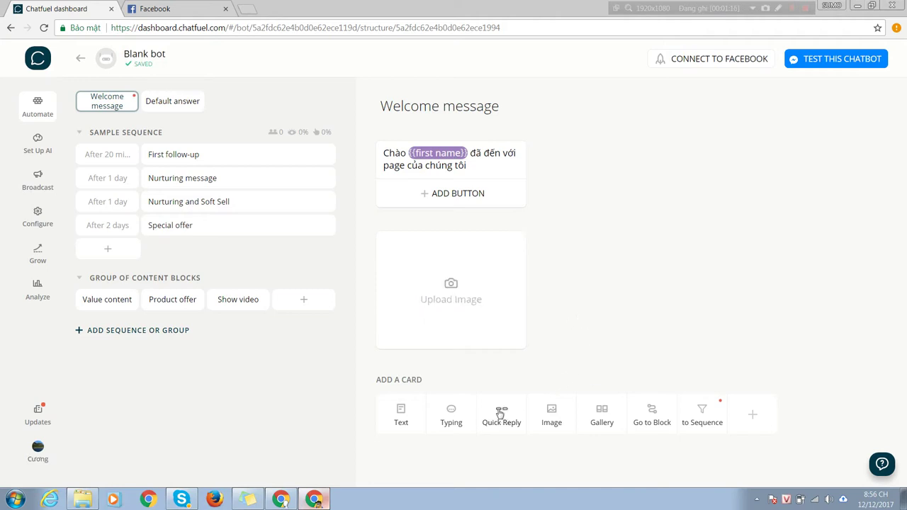
{"action": "left_click", "coordinate": [452, 416]}
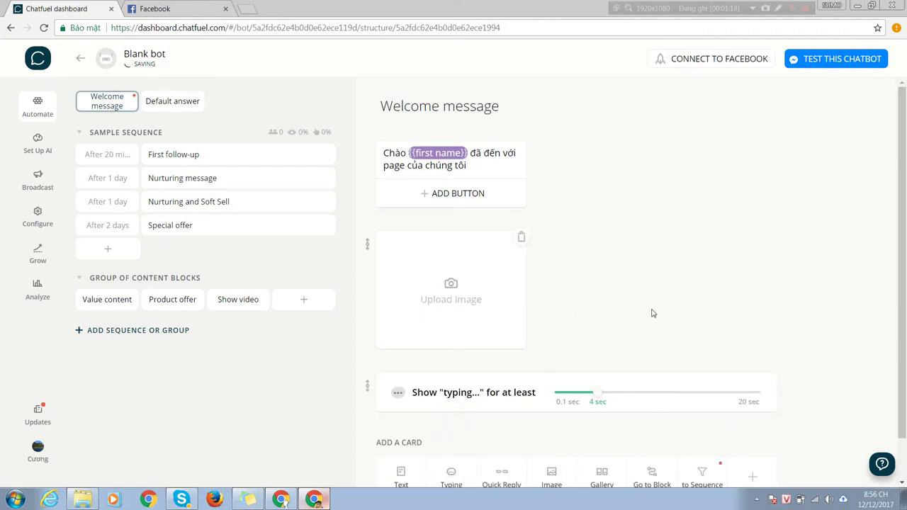
{"action": "scroll", "coordinate": [645, 312], "scroll_direction": "down", "scroll_amount": 1}
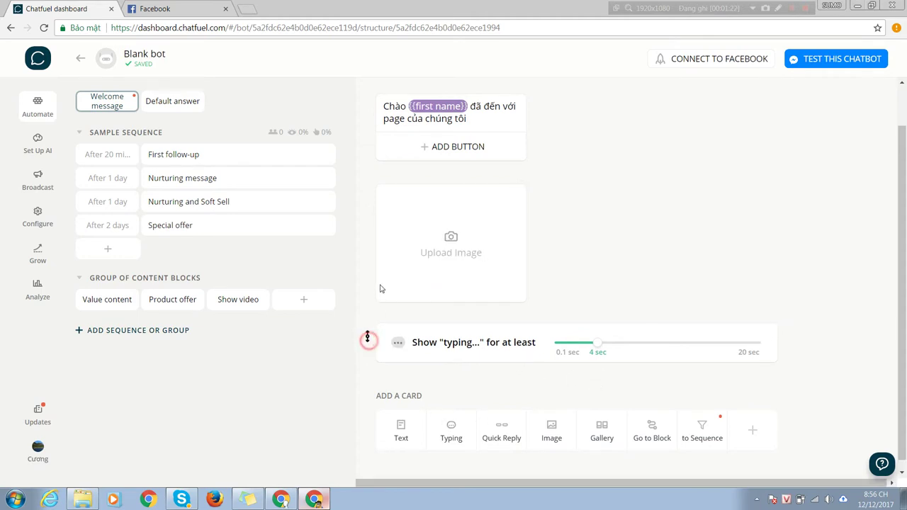
{"action": "left_click_drag", "start_coordinate": [368, 340], "coordinate": [385, 184]}
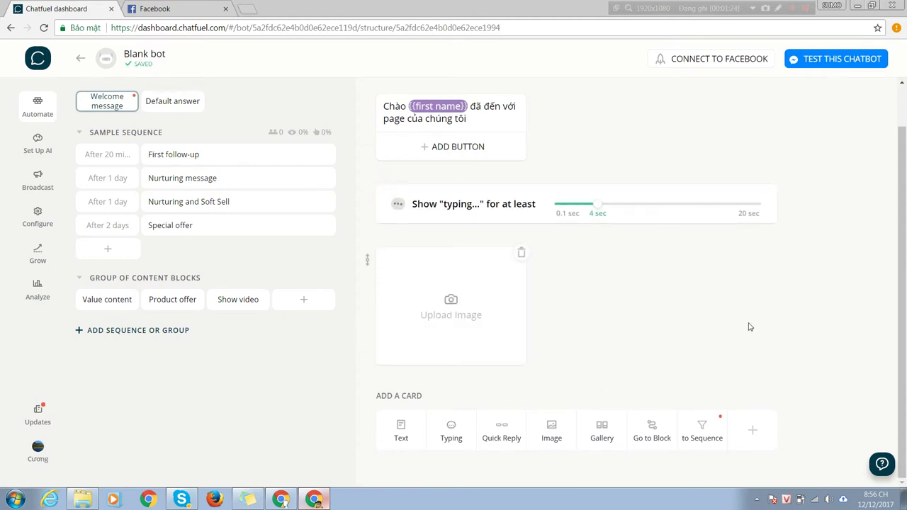
{"action": "left_click", "coordinate": [281, 500]}
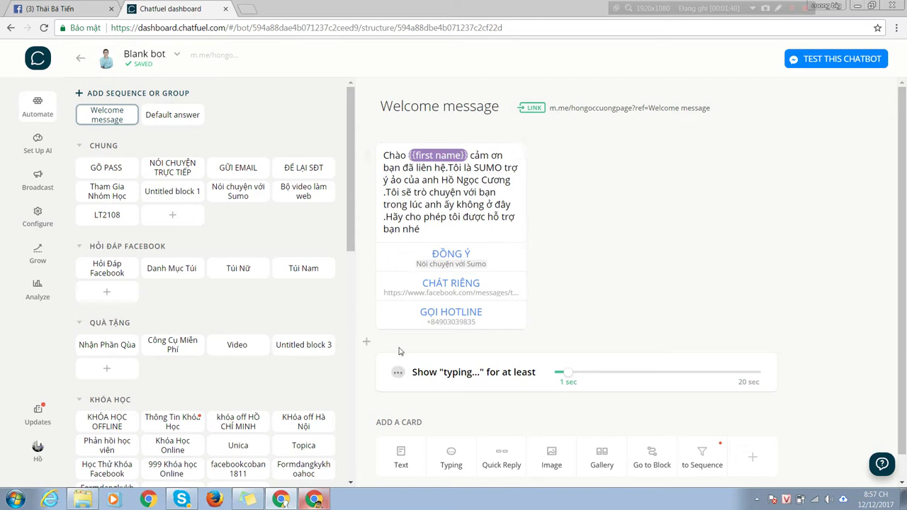
Step: Switch back to the Blank bot's Welcome message window
{"action": "left_click", "coordinate": [314, 500]}
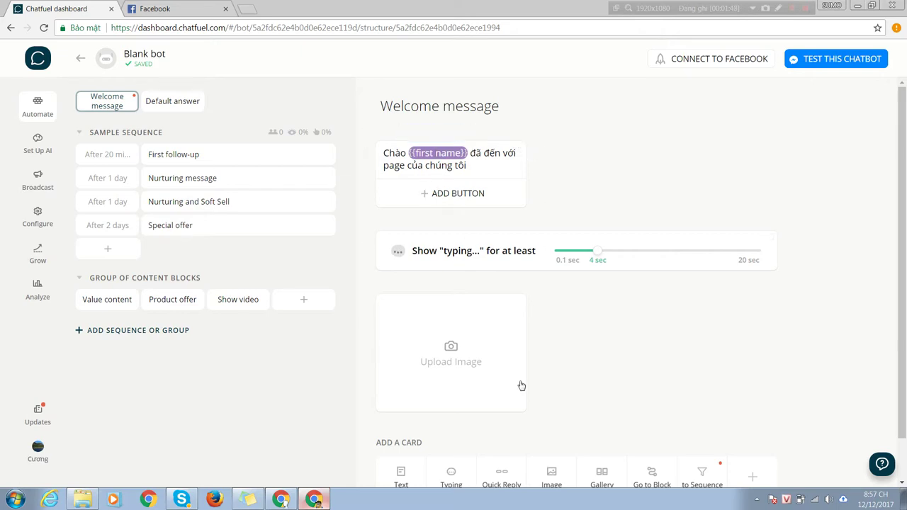
Step: Delete the empty image card and add a new text card below the typing pause
{"action": "scroll", "coordinate": [522, 299], "scroll_direction": "down", "scroll_amount": 1}
{"action": "left_click", "coordinate": [522, 256]}
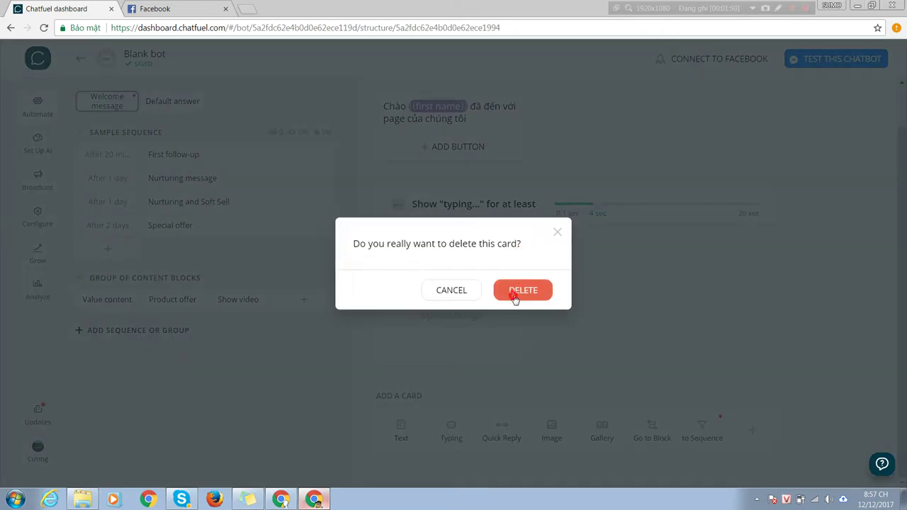
{"action": "left_click", "coordinate": [515, 294]}
{"action": "left_click", "coordinate": [401, 333]}
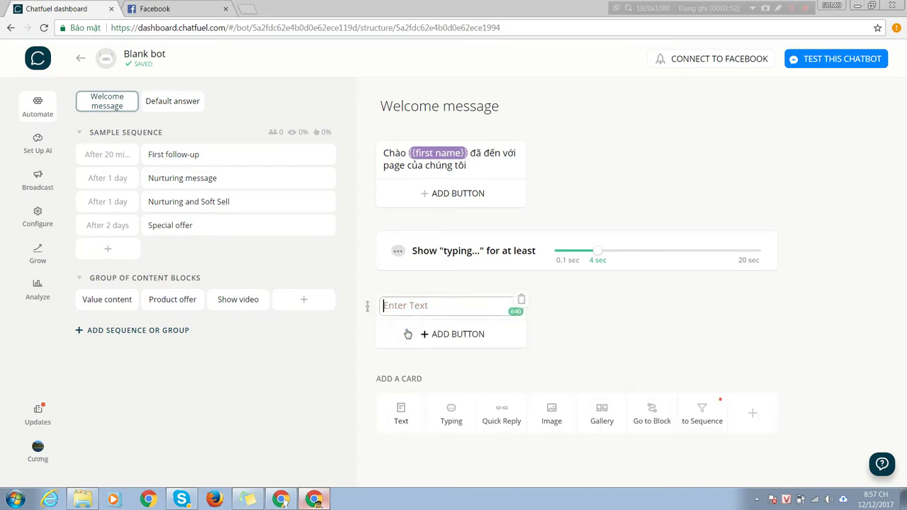
{"action": "mouse_move", "coordinate": [368, 306]}
{"action": "left_mouse_down"}
{"action": "mouse_move", "coordinate": [371, 284]}
{"action": "mouse_move", "coordinate": [367, 303]}
{"action": "left_mouse_up"}
Step: Type 'Rất rất được làm quen .Vui lòng chọn thông tin bên dưới' into the new text card
{"action": "left_click", "coordinate": [414, 305]}
{"action": "key", "text": "Caps_Lock"}
{"action": "type", "text": "R"}
{"action": "key", "text": "Caps_Lock"}
{"action": "type", "text": "ả"}
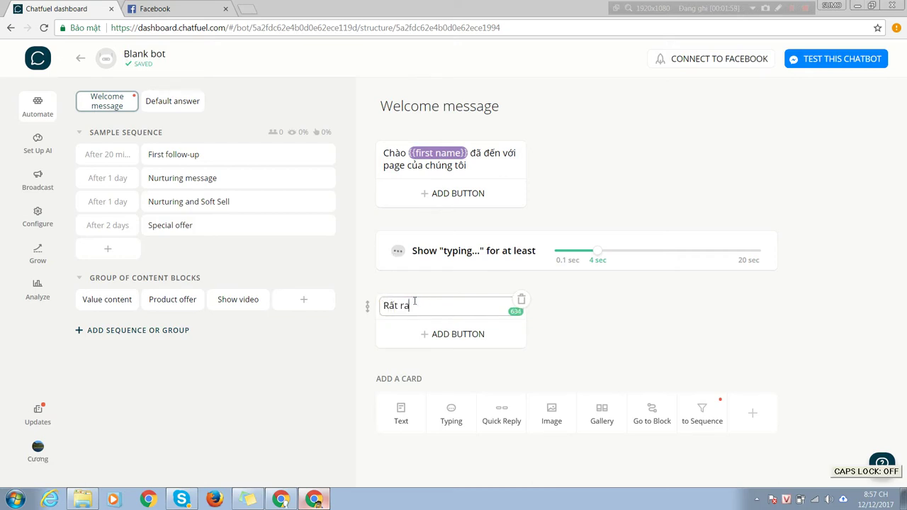
{"action": "type", "text": "t rất được làm"}
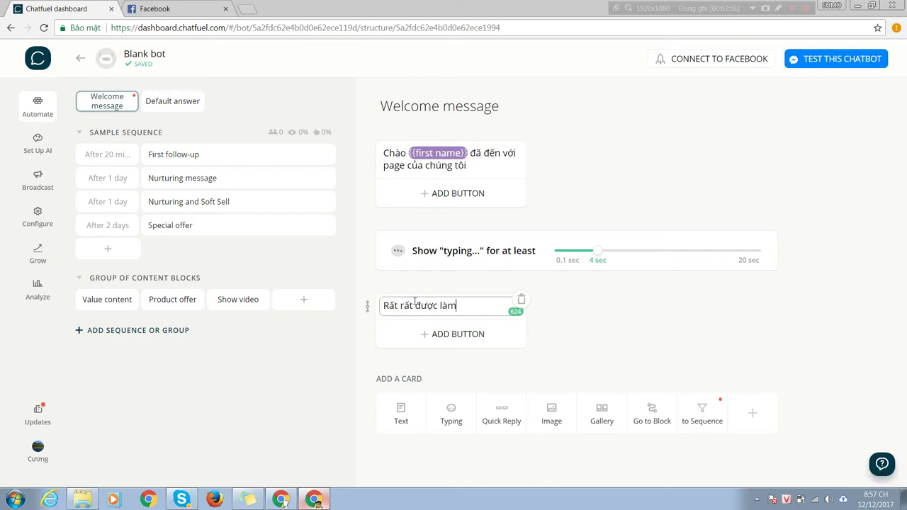
{"action": "type", "text": " quen"}
{"action": "key", "text": "Caps_Lock"}
{"action": "key", "text": "Caps_Lock"}
{"action": "type", "text": ".bên du"}
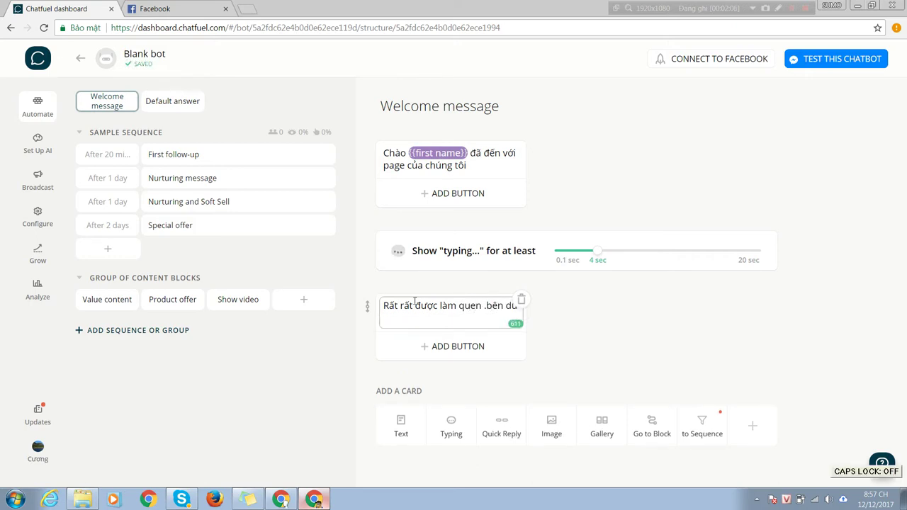
{"action": "key", "text": "BackSpace"}
{"action": "key", "text": "BackSpace"}
{"action": "key", "text": "BackSpace"}
{"action": "key", "text": "BackSpace"}
{"action": "key", "text": "BackSpace"}
{"action": "key", "text": "BackSpace"}
{"action": "type", "text": "V"}
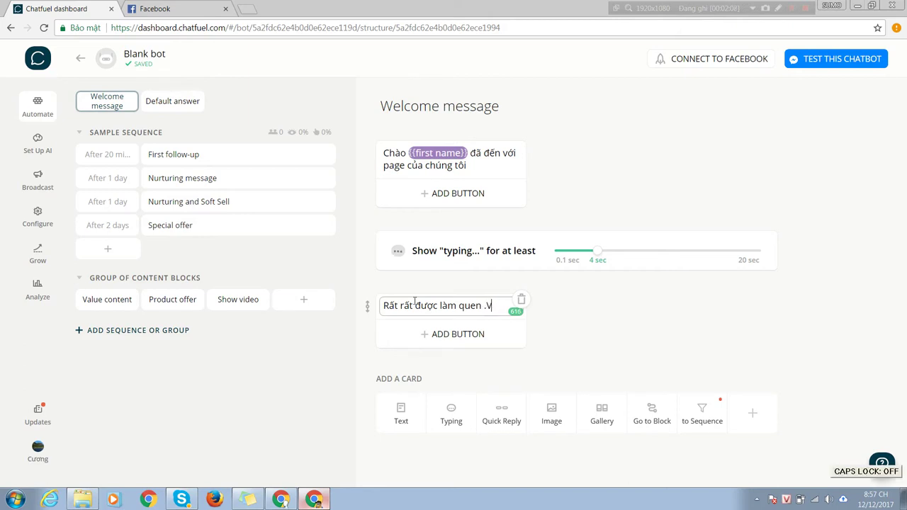
{"action": "type", "text": "ui long"}
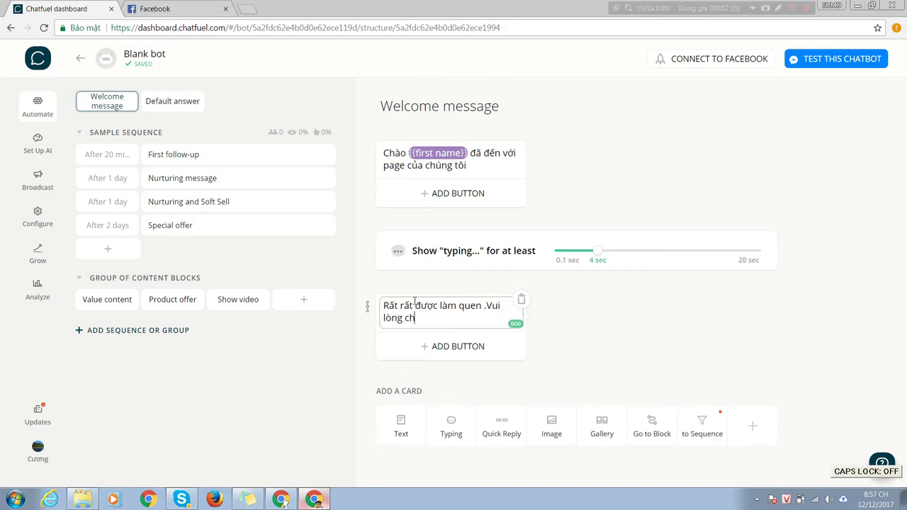
{"action": "type", "text": " chonj thoong"}
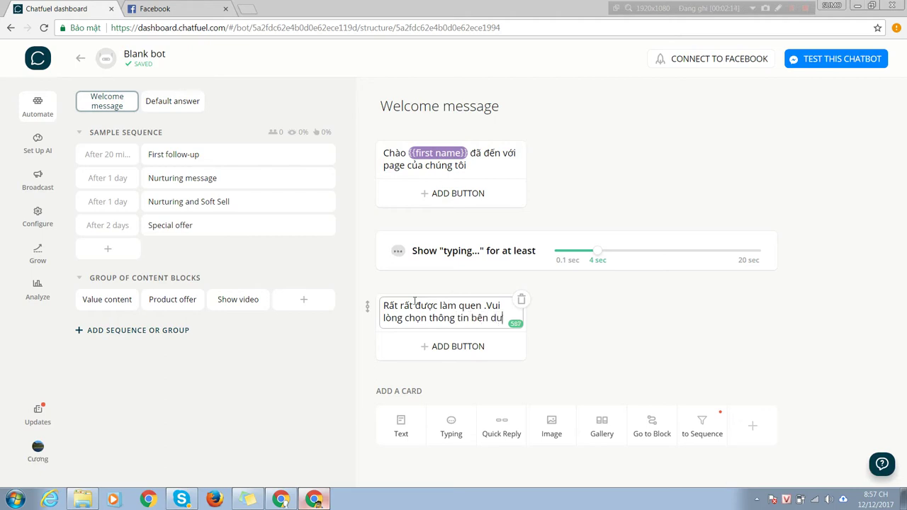
{"action": "type", "text": " tin bên dư"}
{"action": "type", "text": "ơi"}
Step: Add a Mua Hàng button to the second text card
{"action": "left_click", "coordinate": [454, 346]}
{"action": "key", "text": "Caps_Lock"}
{"action": "type", "text": "M"}
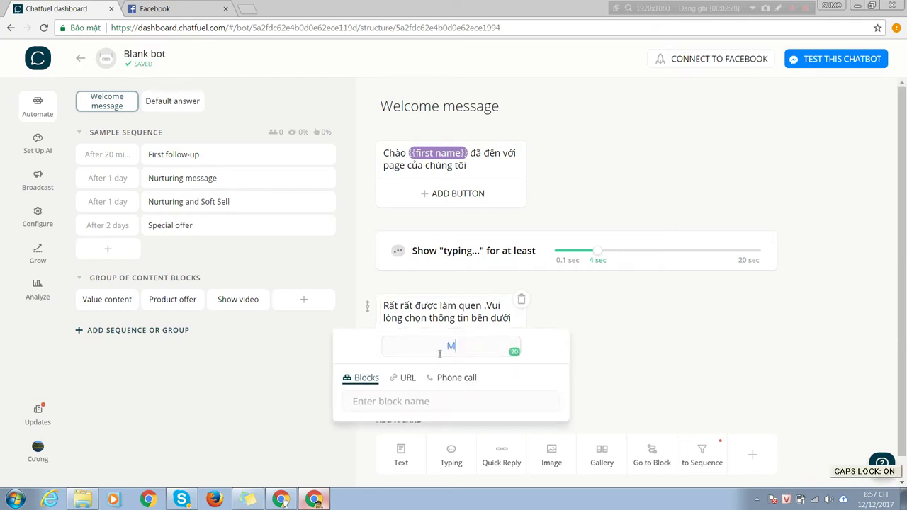
{"action": "key", "text": "Caps_Lock"}
{"action": "type", "text": "ua Hang"}
{"action": "left_click", "coordinate": [615, 357]}
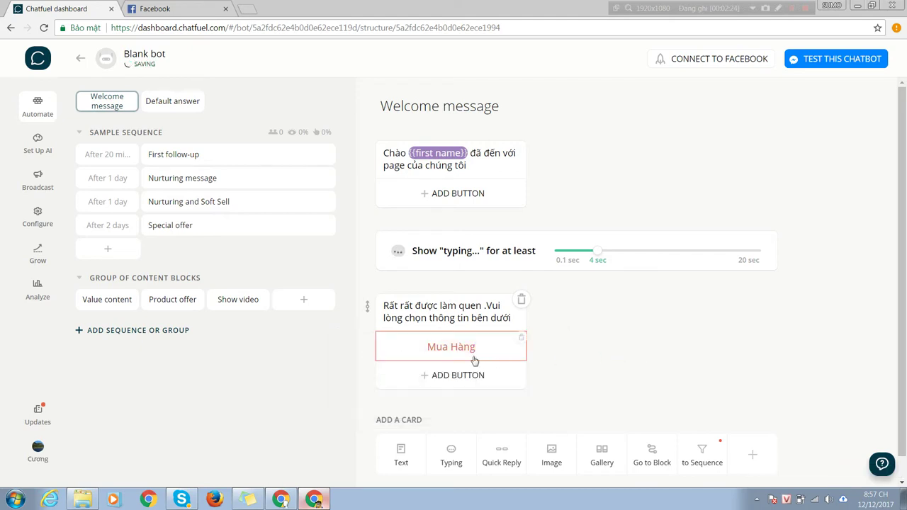
Step: Add a second button named Vào Thư Viện below Mua Hàng
{"action": "left_click", "coordinate": [452, 377]}
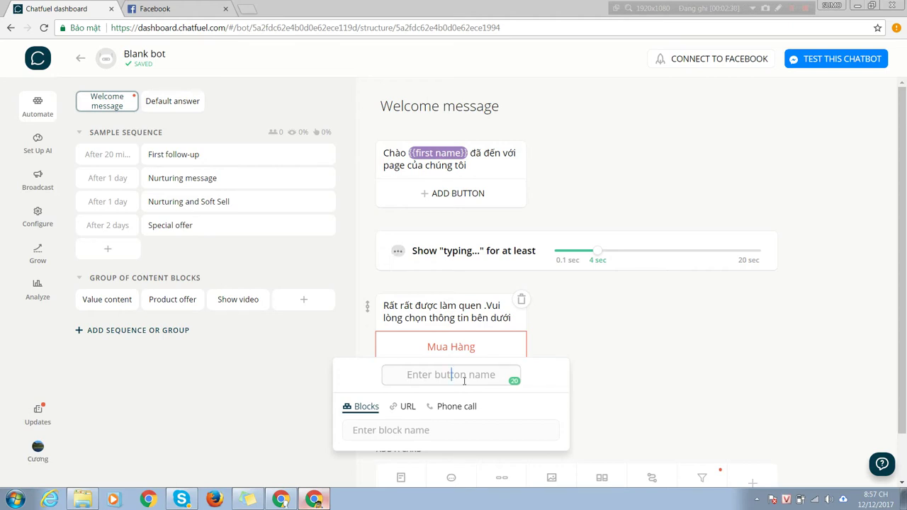
{"action": "type", "text": "V"}
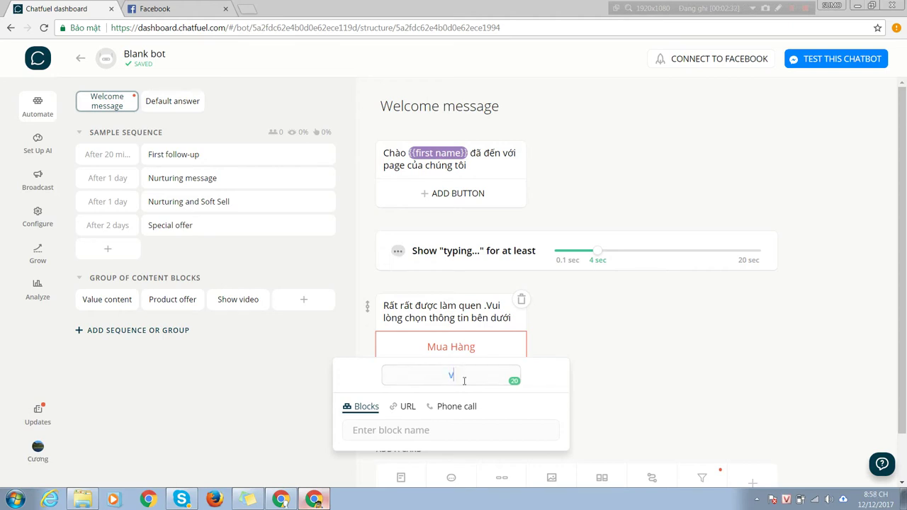
{"action": "key", "text": "BackSpace"}
{"action": "key", "text": "Caps_Lock"}
{"action": "type", "text": "Vào"}
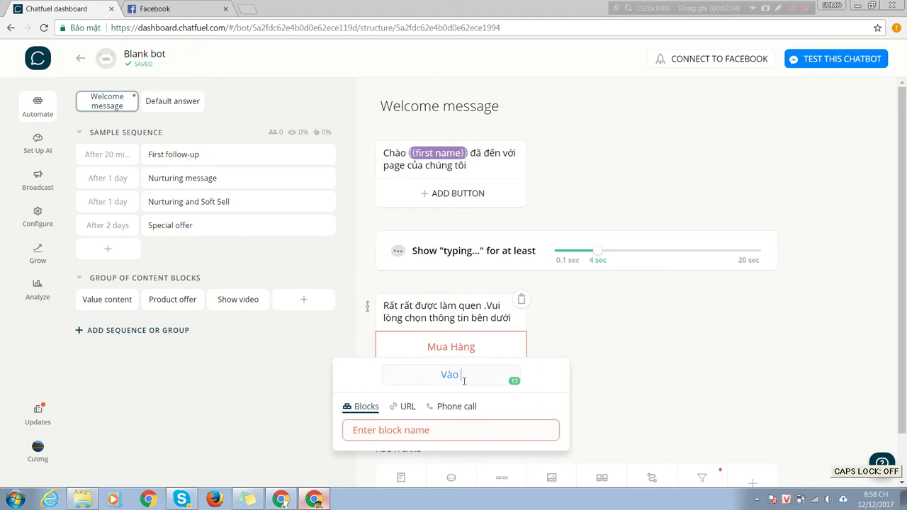
{"action": "type", "text": " T"}
{"action": "key", "text": "Caps_Lock"}
{"action": "type", "text": "ịh"}
{"action": "key", "text": "Num_Lock"}
{"action": "key", "text": "BackSpace"}
{"action": "key", "text": "BackSpace"}
{"action": "type", "text": "hư Viên"}
{"action": "left_click", "coordinate": [719, 430]}
Step: Add a third button named Gọi Hotline
{"action": "left_click", "coordinate": [475, 409]}
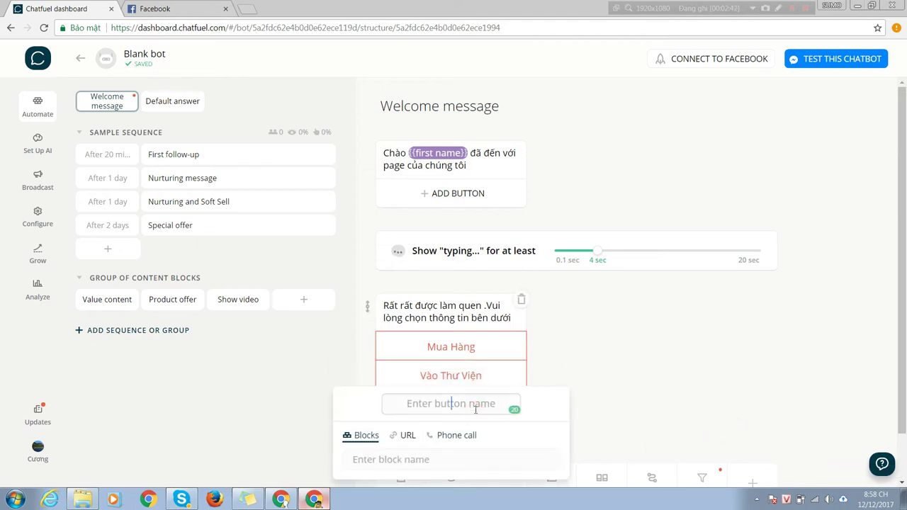
{"action": "type", "text": "Gọi "}
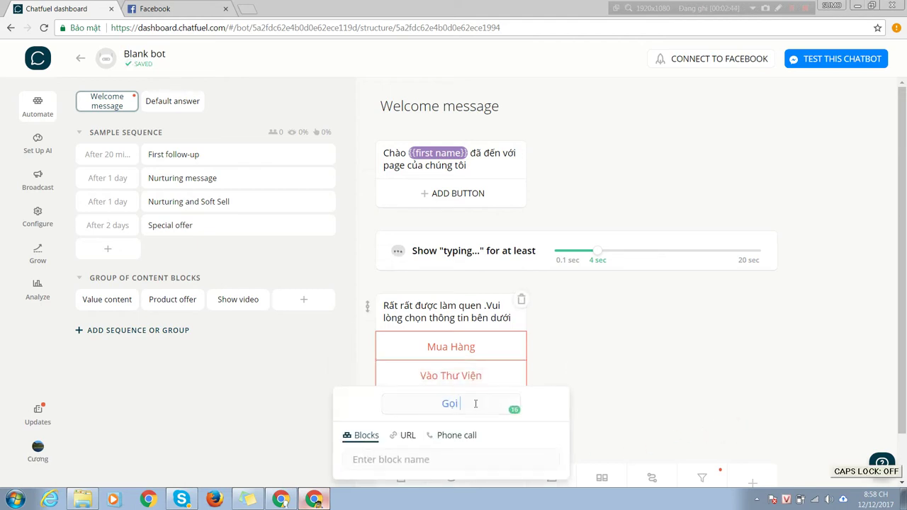
{"action": "type", "text": "Hotline"}
{"action": "left_click", "coordinate": [723, 345]}
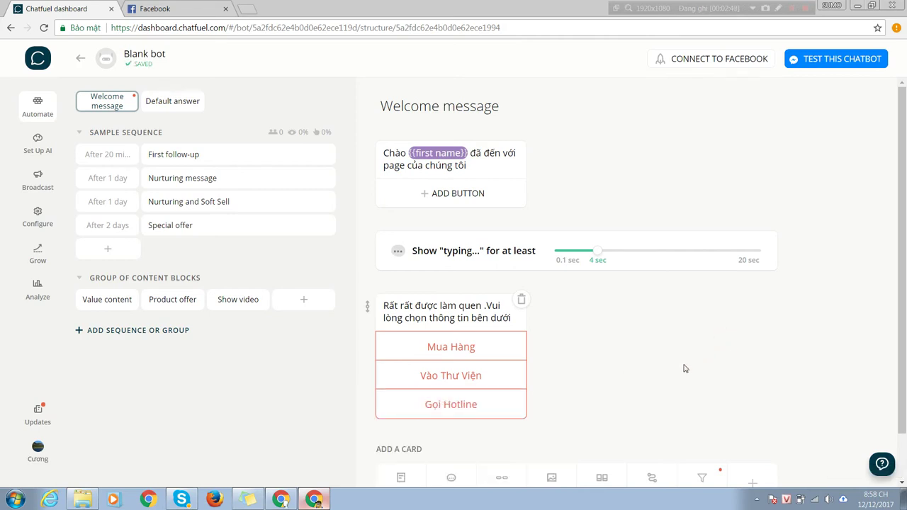
{"action": "scroll", "coordinate": [681, 367], "scroll_direction": "down", "scroll_amount": 1}
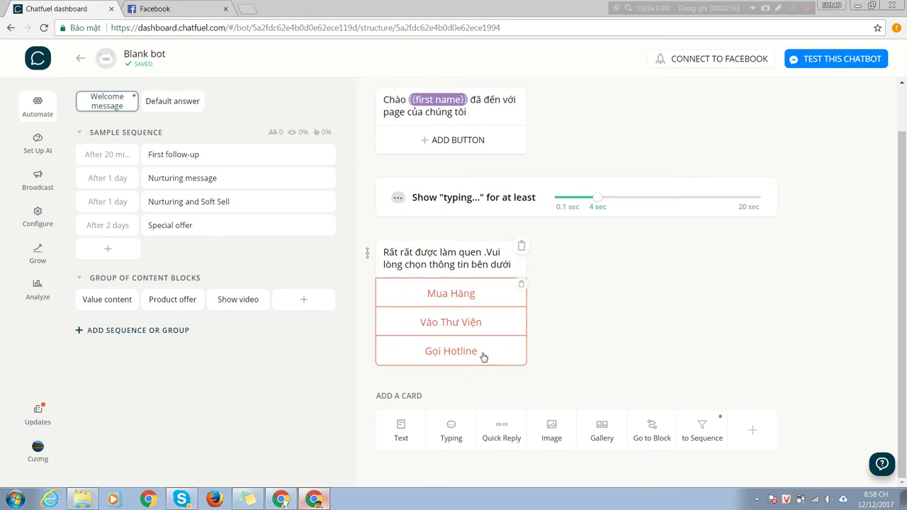
{"action": "scroll", "coordinate": [496, 368], "scroll_direction": "up", "scroll_amount": 1}
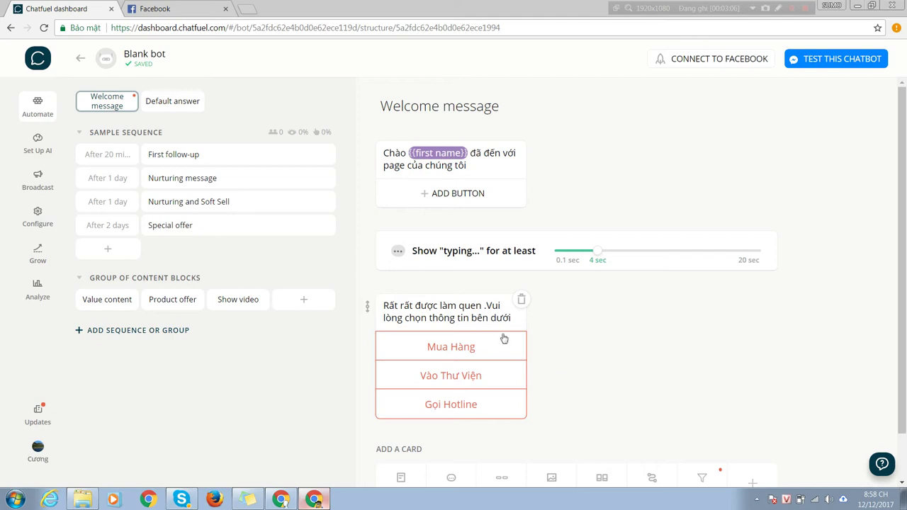
Step: Link the Mua Hàng button to a newly created Danhmucsanpham block
{"action": "double_click", "coordinate": [464, 347]}
{"action": "left_click", "coordinate": [442, 399]}
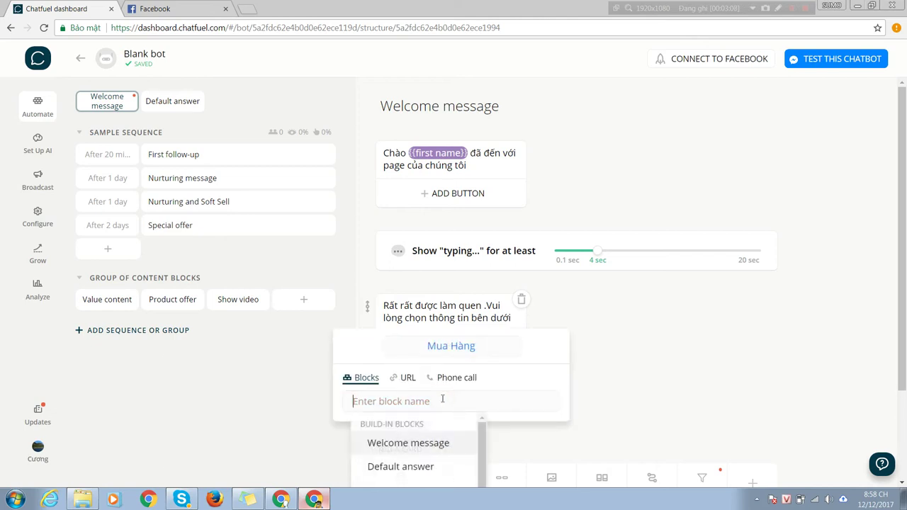
{"action": "type", "text": "Danh"}
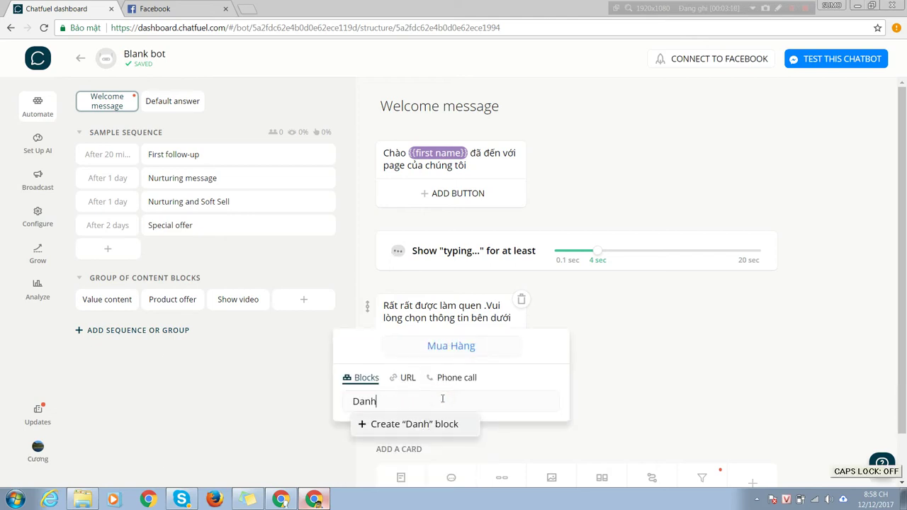
{"action": "type", "text": "mucsan"}
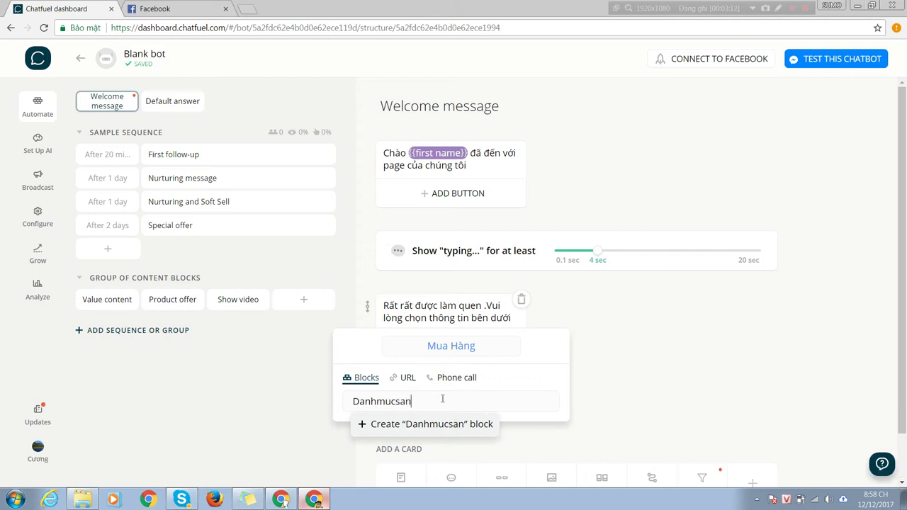
{"action": "type", "text": "pham"}
{"action": "key", "text": "Return"}
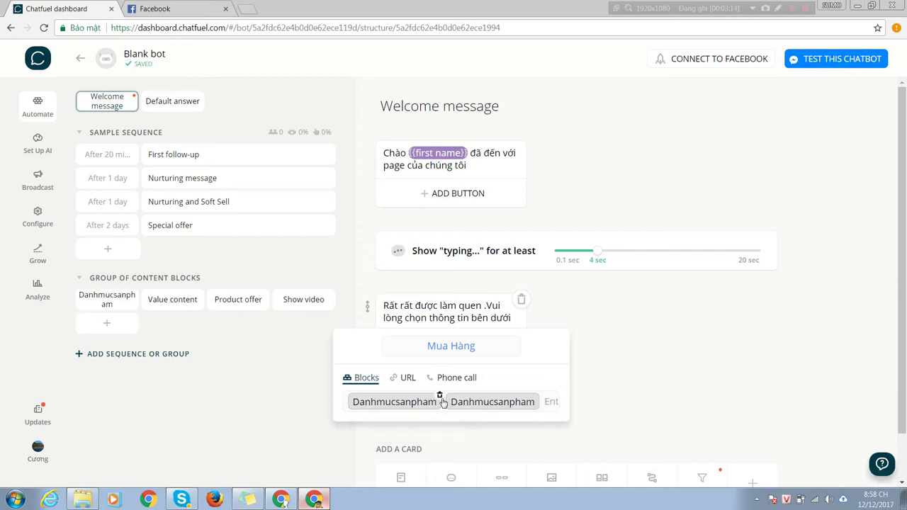
{"action": "left_click", "coordinate": [547, 401]}
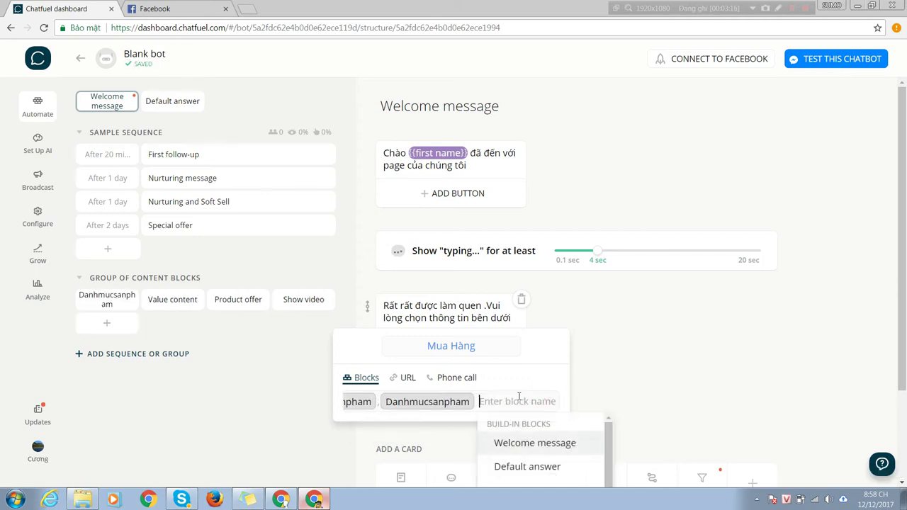
{"action": "left_click", "coordinate": [640, 366]}
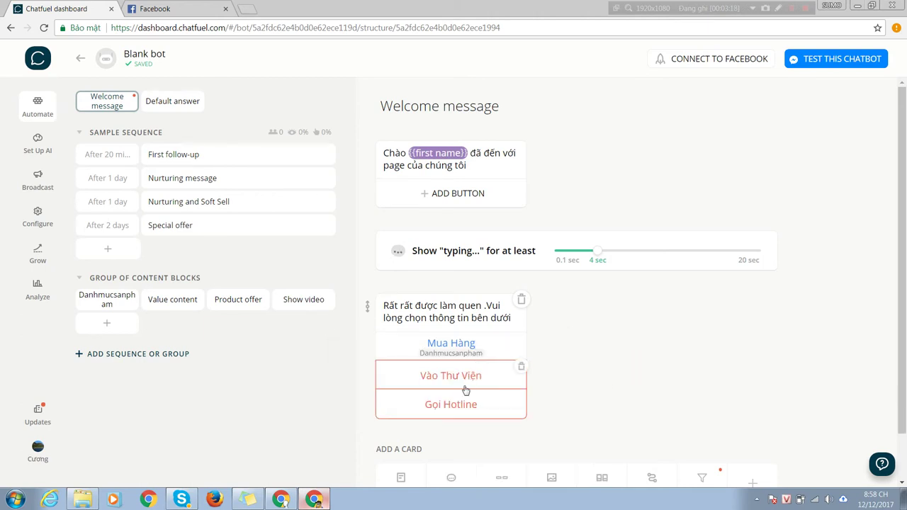
Step: Link the Vào Thư Viện button to a newly created Thuvien block
{"action": "left_click", "coordinate": [459, 381]}
{"action": "left_click", "coordinate": [413, 429]}
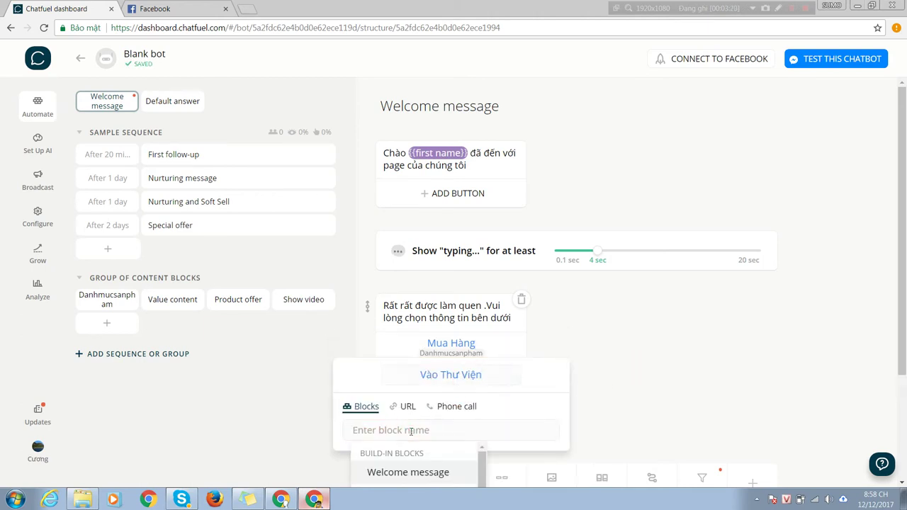
{"action": "key", "text": "Caps_Lock"}
{"action": "type", "text": "T"}
{"action": "key", "text": "Caps_Lock"}
{"action": "type", "text": "huvien"}
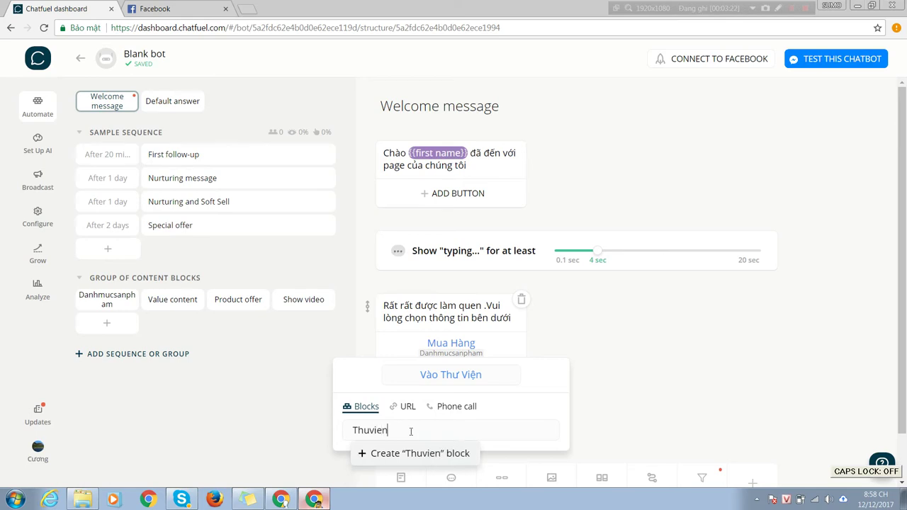
{"action": "scroll", "coordinate": [595, 382], "scroll_direction": "down", "scroll_amount": 1}
{"action": "left_click", "coordinate": [431, 399]}
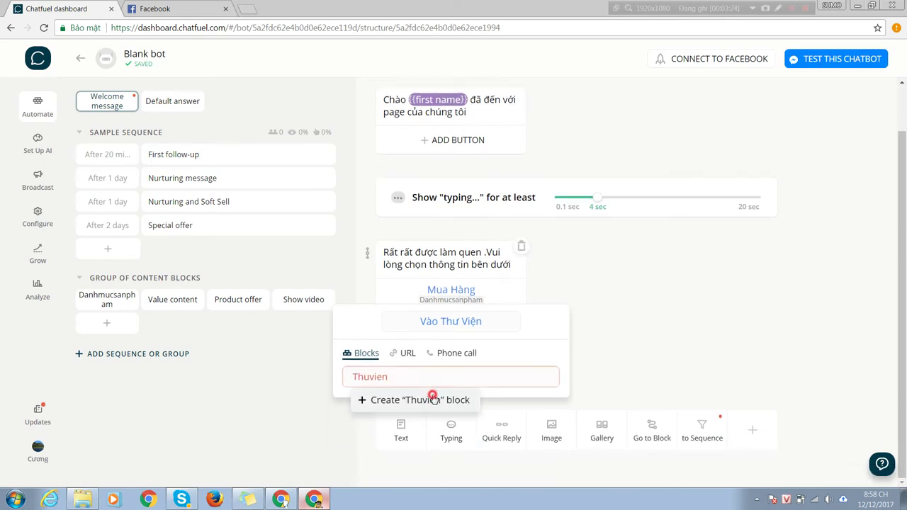
{"action": "left_click", "coordinate": [678, 335]}
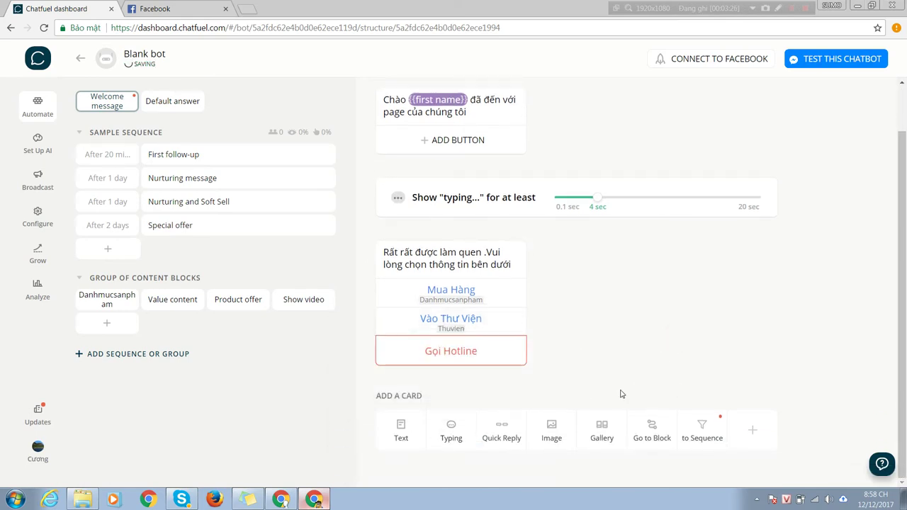
{"action": "left_click", "coordinate": [453, 352]}
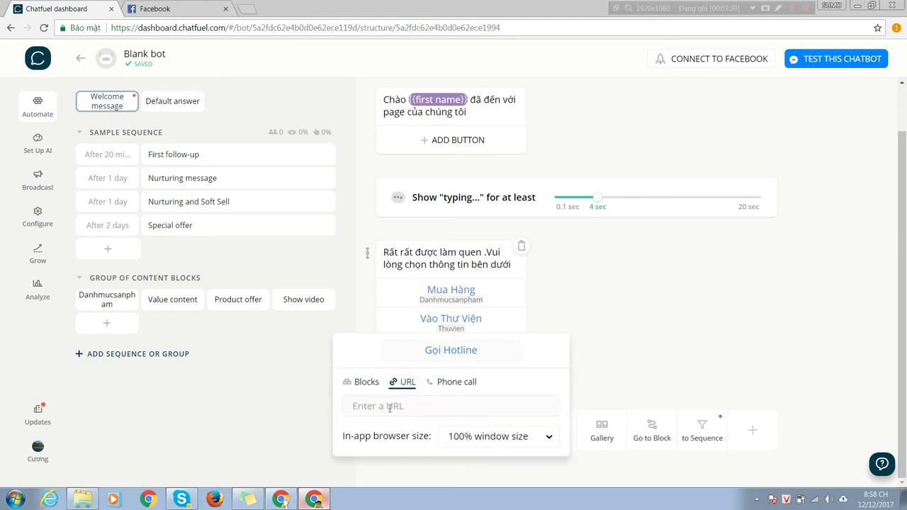
Step: Set Gọi Hotline to a phone call with country Vietnam (+84) and the hotline number
{"action": "left_click", "coordinate": [455, 382]}
{"action": "left_click", "coordinate": [352, 409]}
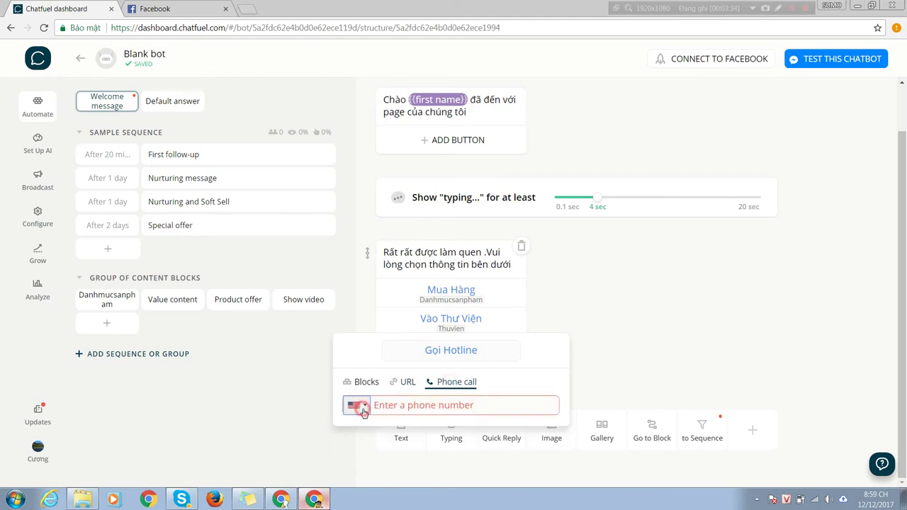
{"action": "scroll", "coordinate": [421, 345], "scroll_direction": "down", "scroll_amount": 2}
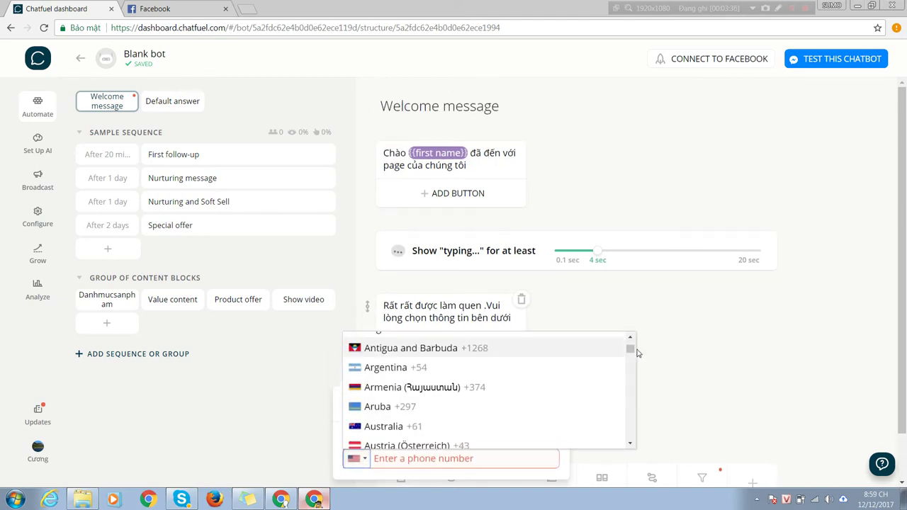
{"action": "left_click_drag", "start_coordinate": [630, 348], "coordinate": [630, 433]}
{"action": "left_click", "coordinate": [469, 373]}
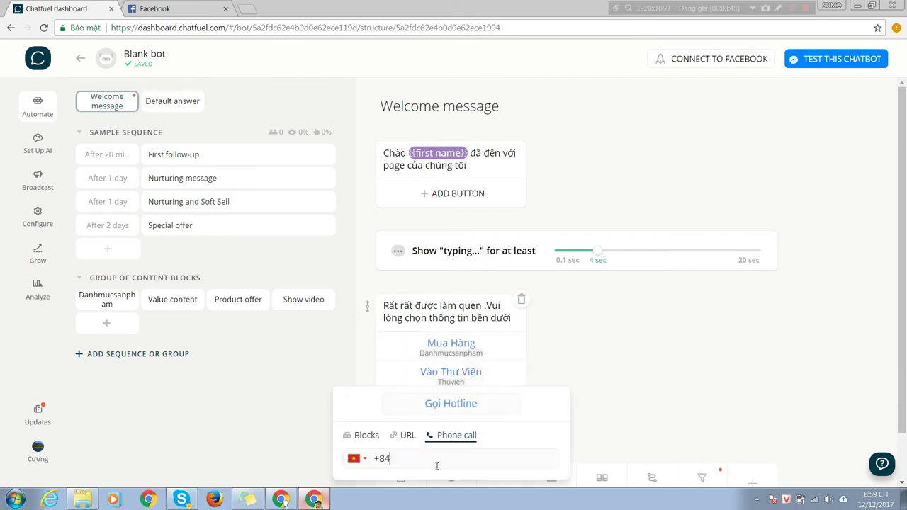
{"action": "left_click", "coordinate": [630, 430]}
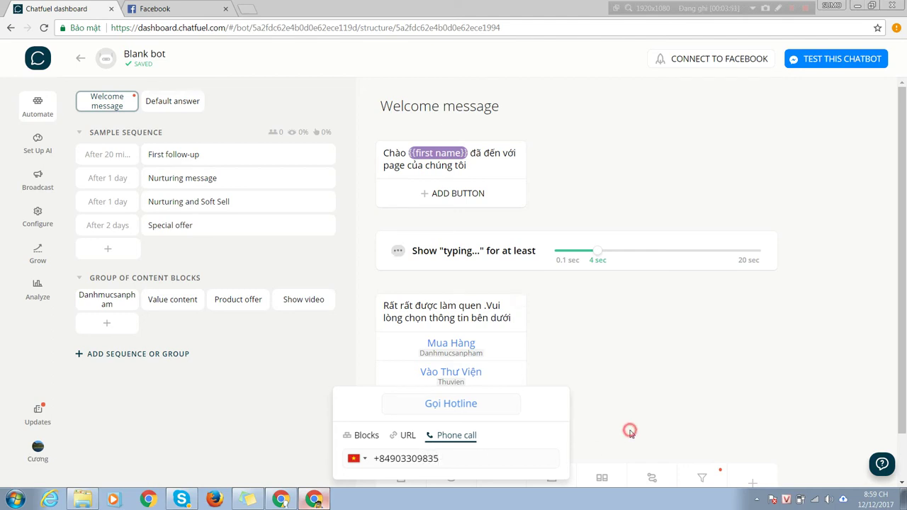
{"action": "scroll", "coordinate": [567, 354], "scroll_direction": "down", "scroll_amount": 1}
{"action": "scroll", "coordinate": [557, 345], "scroll_direction": "down", "scroll_amount": 1}
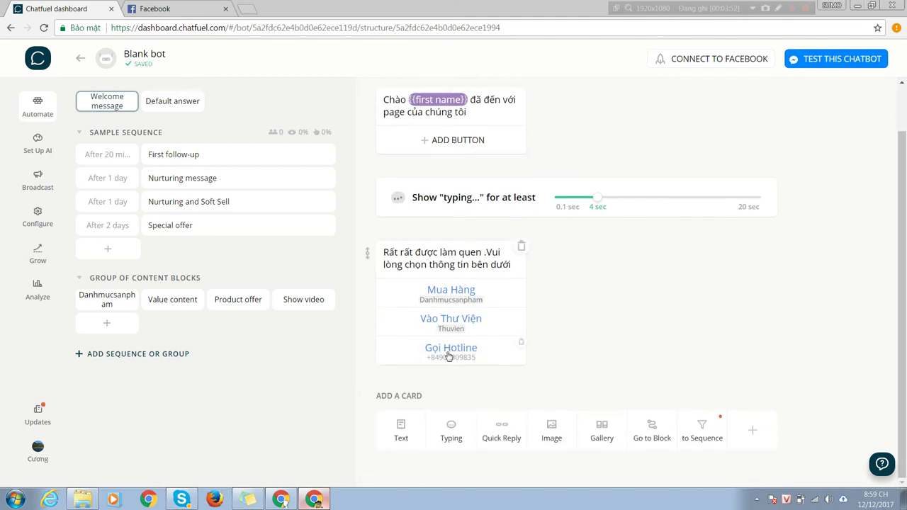
{"action": "left_click", "coordinate": [402, 428]}
{"action": "left_click", "coordinate": [469, 350]}
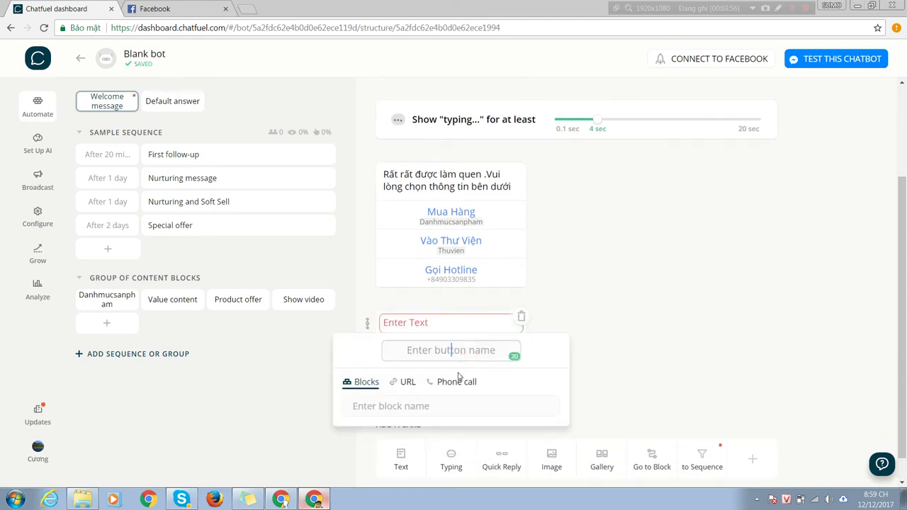
{"action": "left_click", "coordinate": [657, 303]}
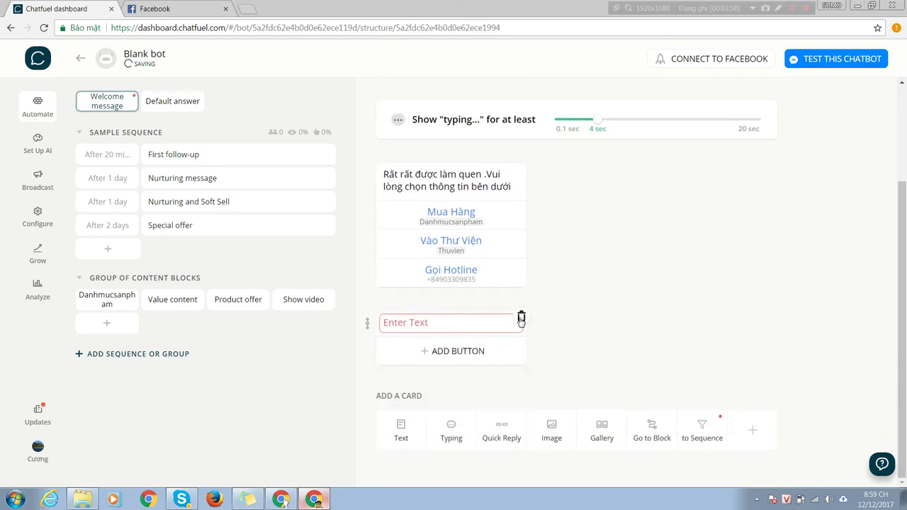
{"action": "left_click", "coordinate": [521, 317]}
{"action": "left_click", "coordinate": [543, 294]}
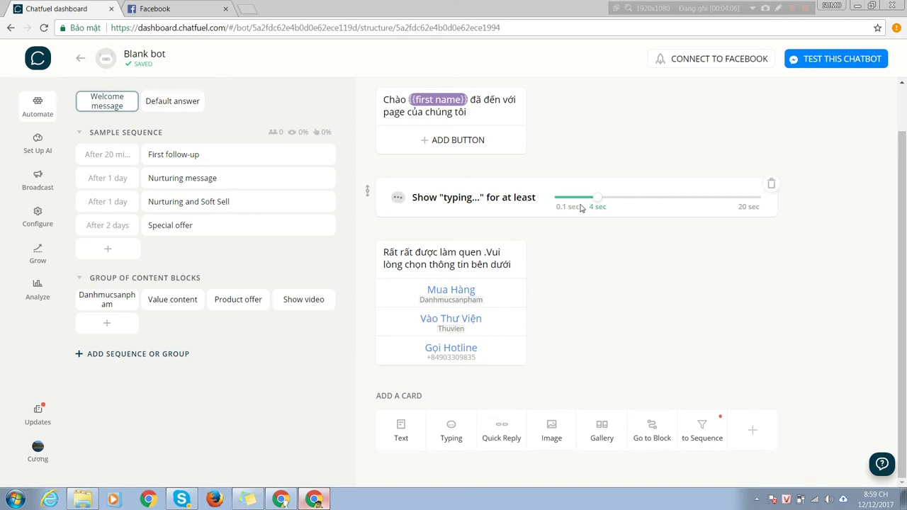
Step: Launch TEST THIS CHATBOT and continue with the signed-in Facebook account
{"action": "left_click", "coordinate": [819, 61]}
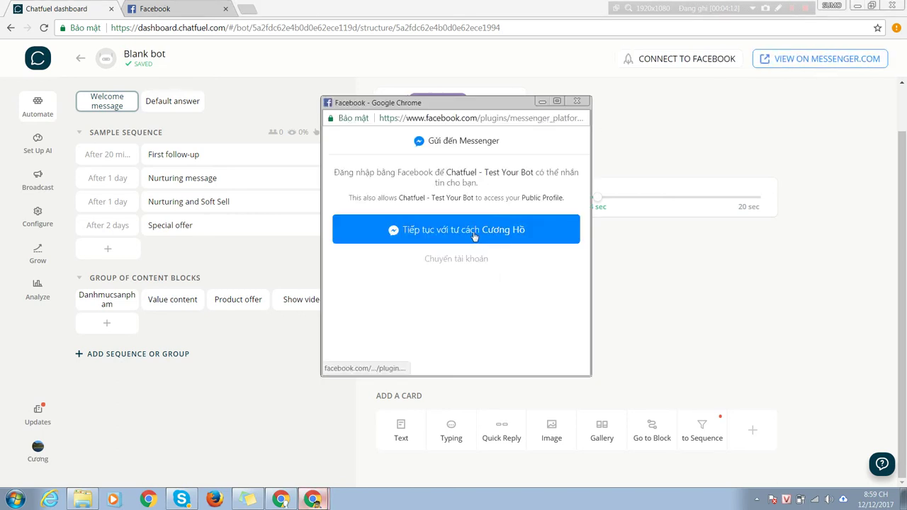
{"action": "left_click", "coordinate": [447, 231]}
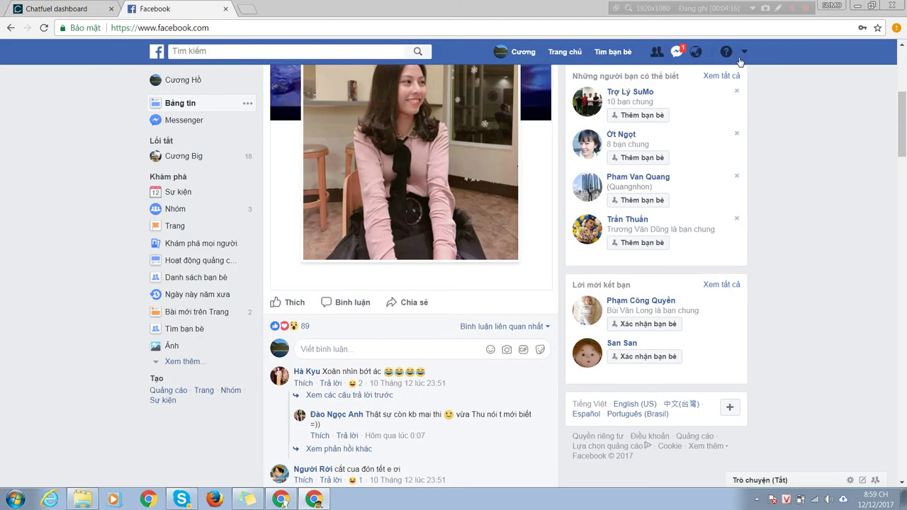
Step: In Messenger, open the Chatfuel - Test Your Bot chat and try the Gọi Hotline and Mua Hàng buttons
{"action": "left_click", "coordinate": [676, 52]}
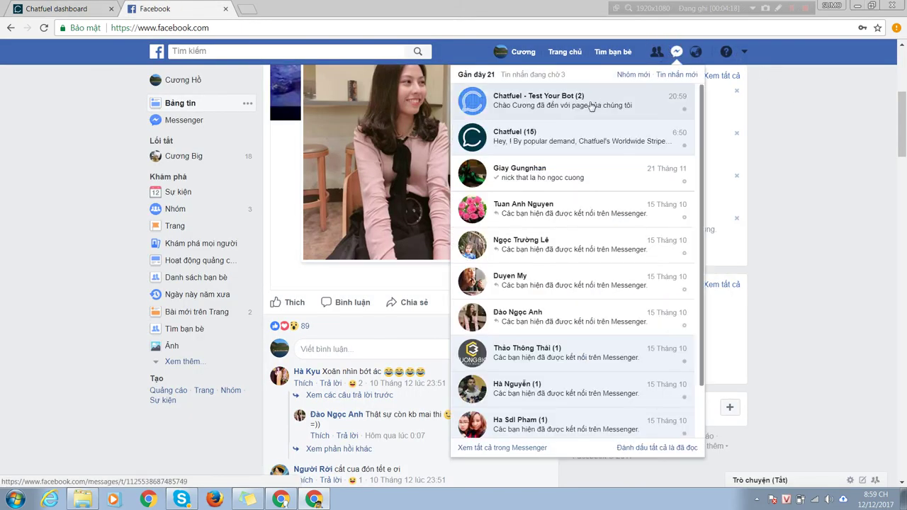
{"action": "left_click", "coordinate": [571, 110]}
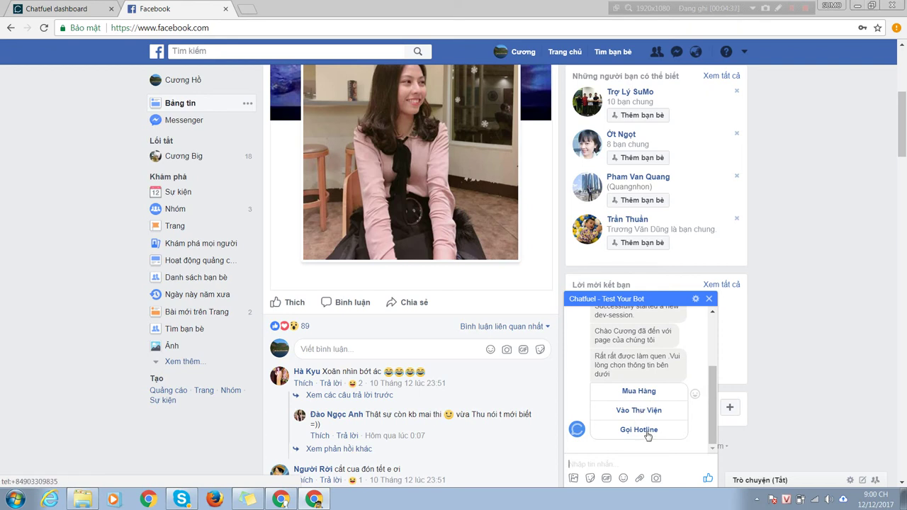
{"action": "left_click", "coordinate": [646, 430]}
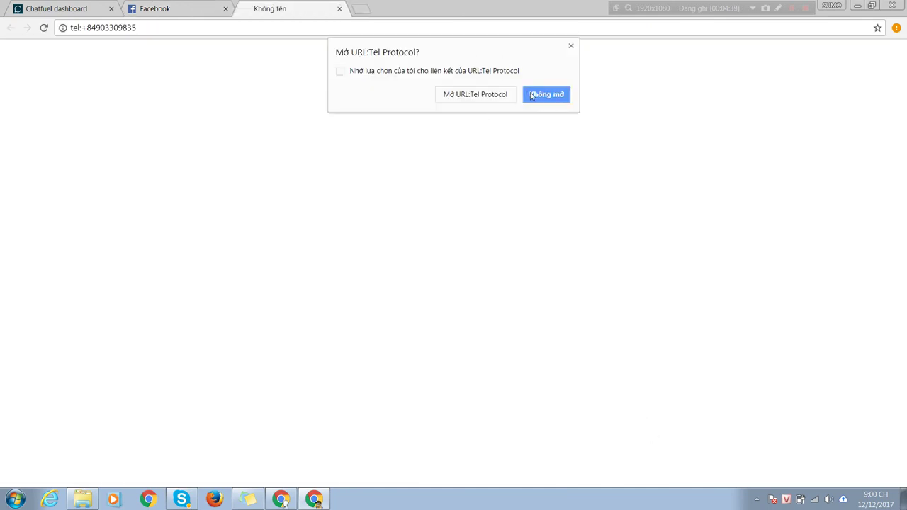
{"action": "left_click", "coordinate": [338, 8]}
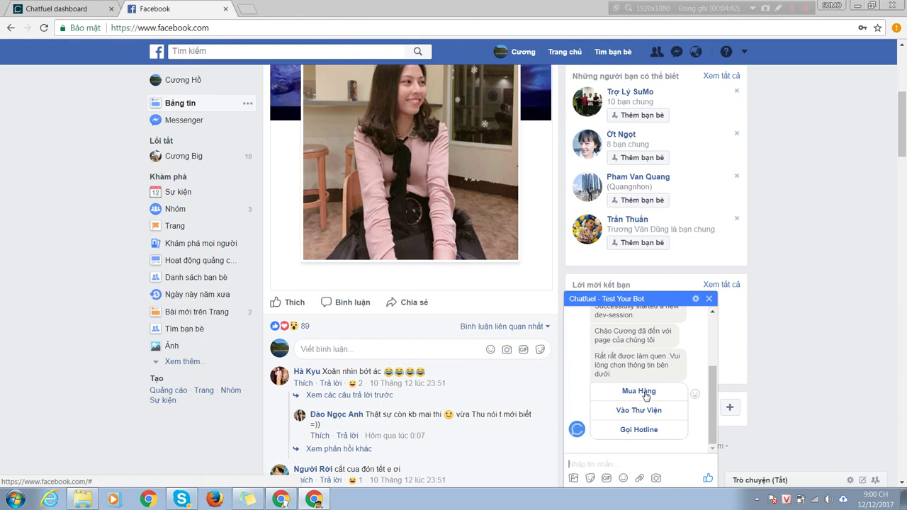
{"action": "left_click", "coordinate": [646, 394]}
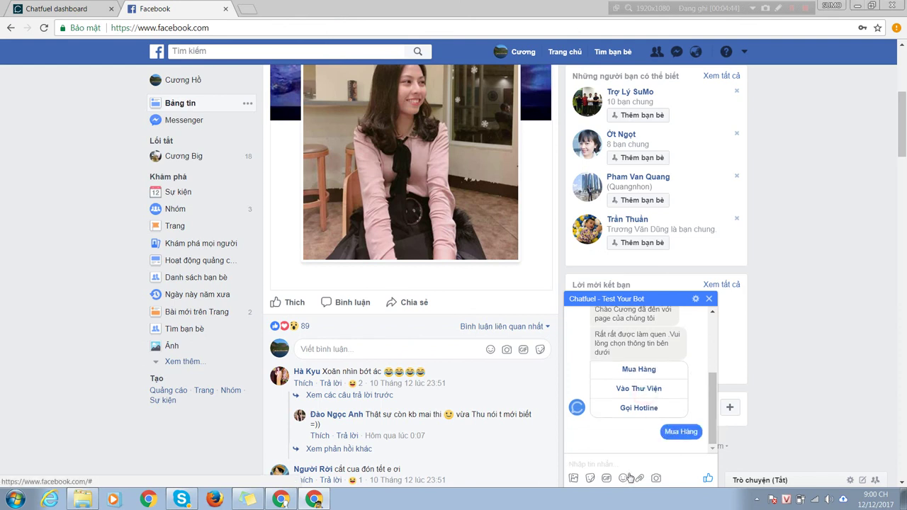